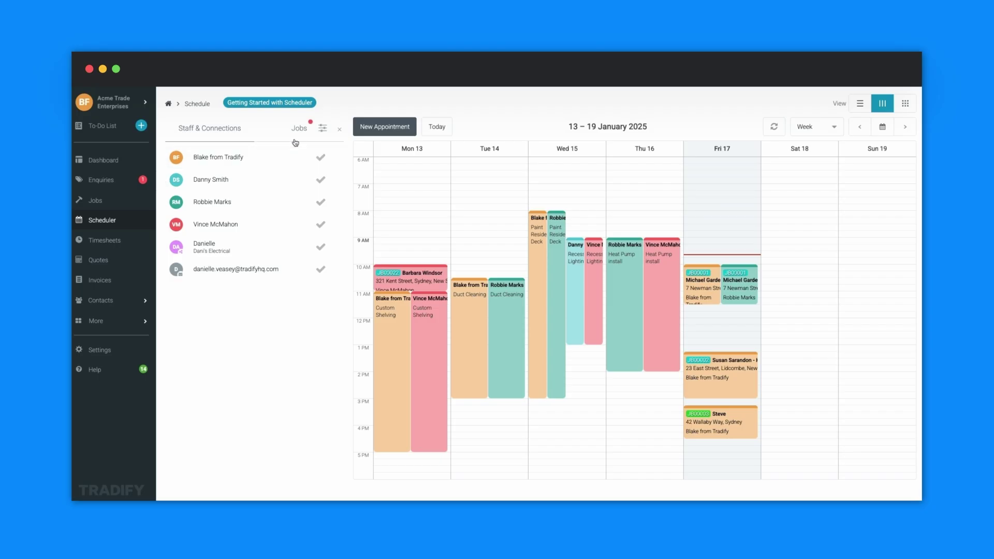
- Preview the jobs list's status filter choices and a new appointment's staff picker
{"action": "left_click", "coordinate": [322, 128]}
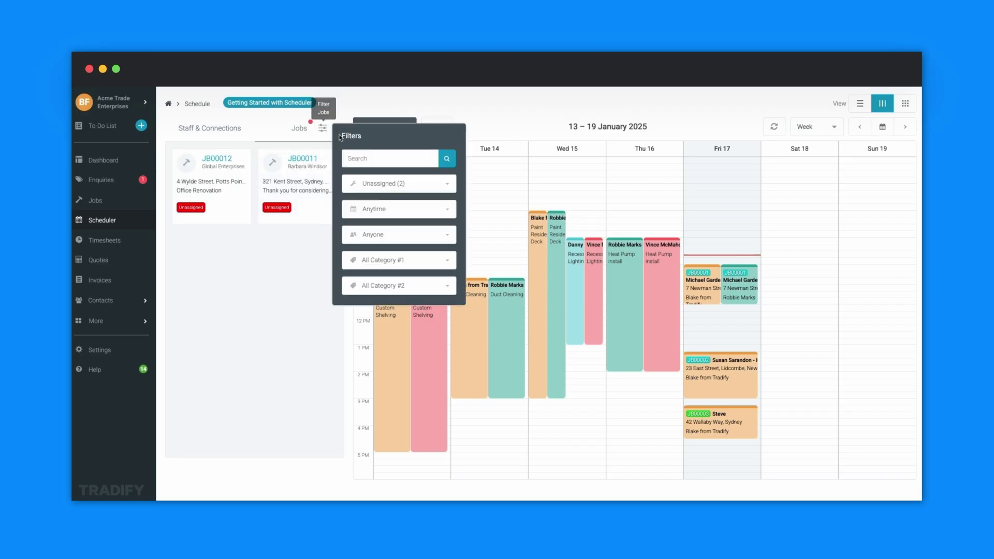
{"action": "left_click", "coordinate": [447, 189]}
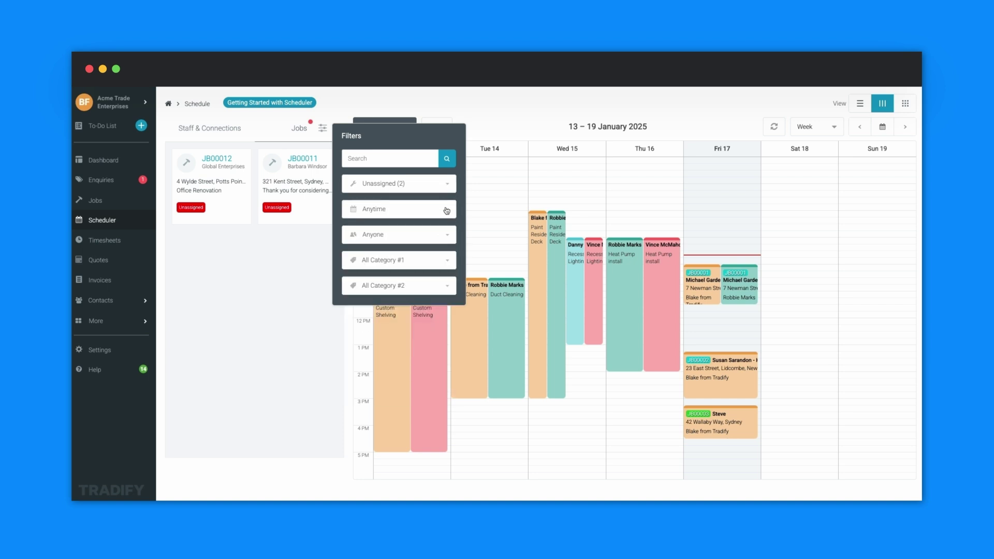
{"action": "left_click", "coordinate": [194, 126]}
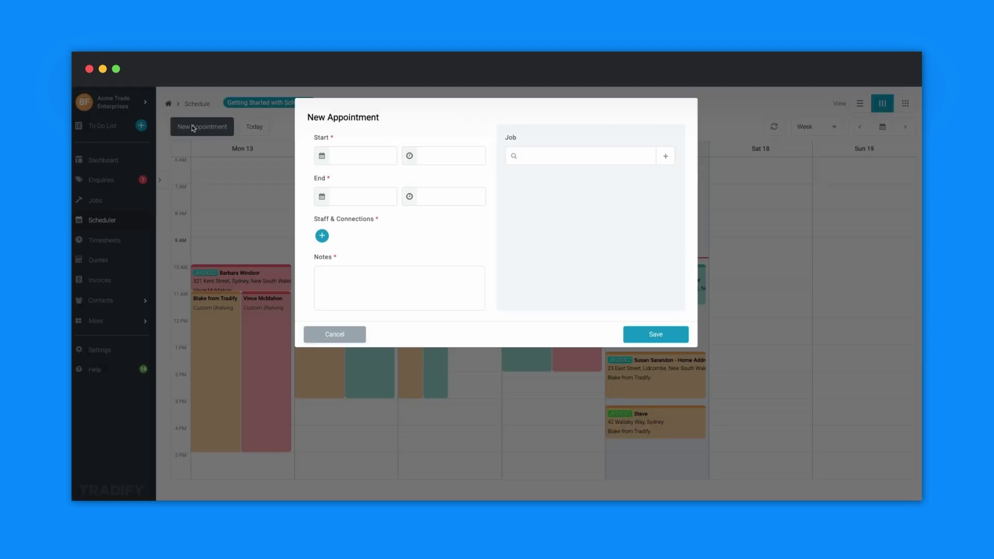
{"action": "left_click", "coordinate": [323, 155]}
- Show the Scheduler as a timeline per staff member
{"action": "left_click", "coordinate": [321, 235]}
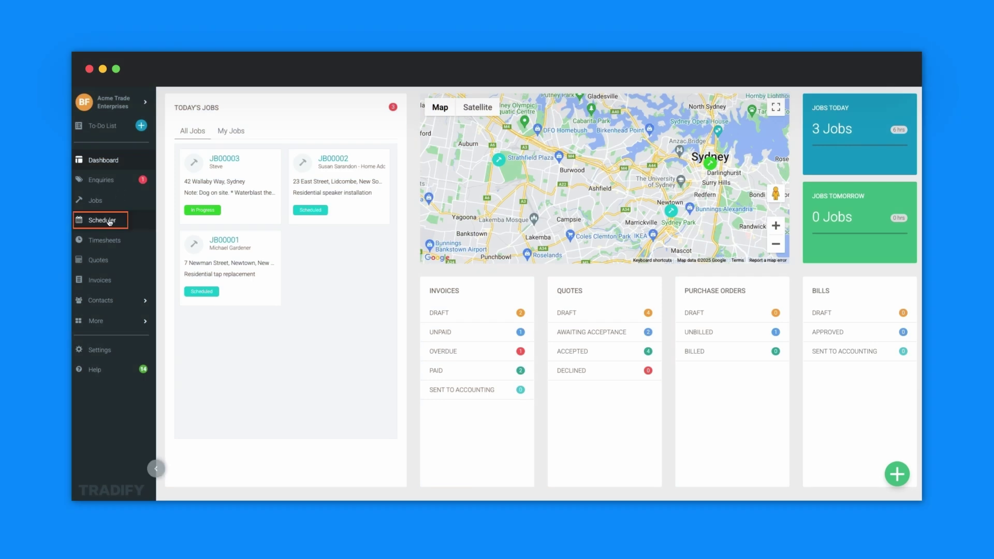
{"action": "left_click", "coordinate": [110, 221]}
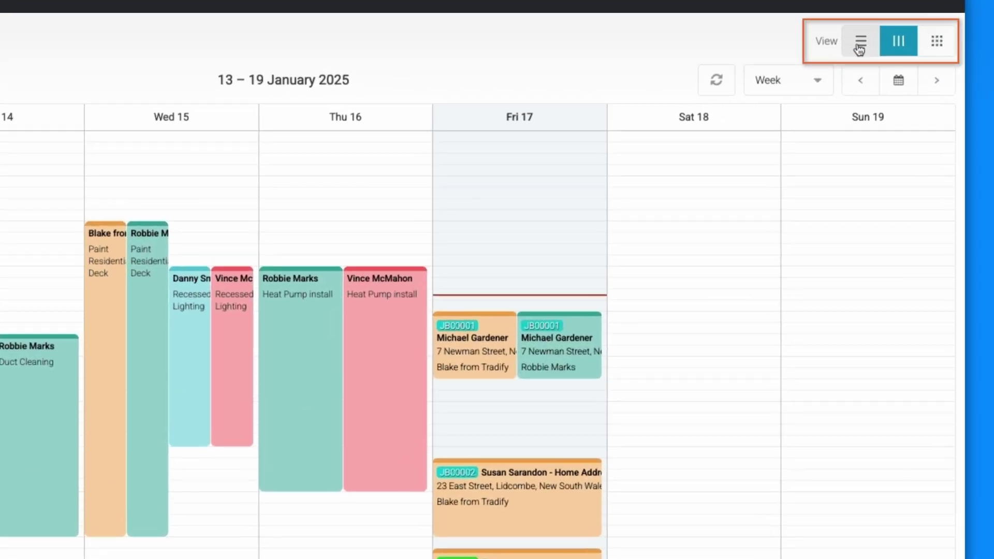
{"action": "left_click", "coordinate": [859, 104]}
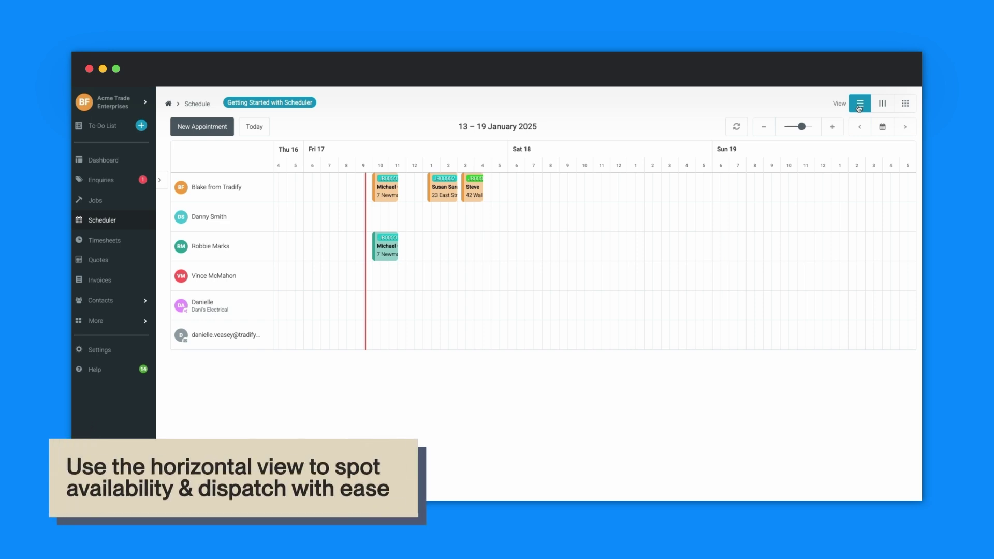
- Zoom the timeline out, then back in to Friday 17 January hour by hour
{"action": "left_click", "coordinate": [763, 131]}
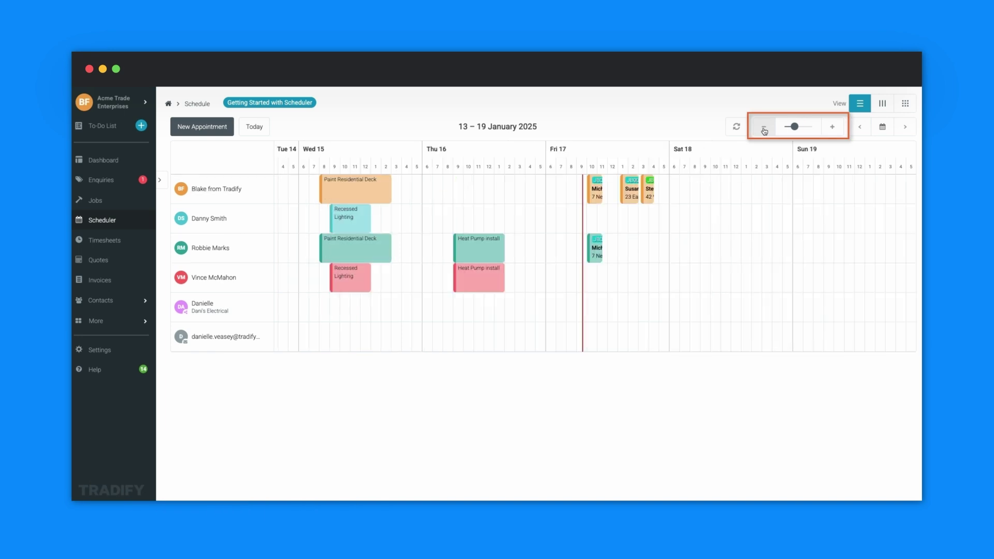
{"action": "left_click", "coordinate": [832, 128]}
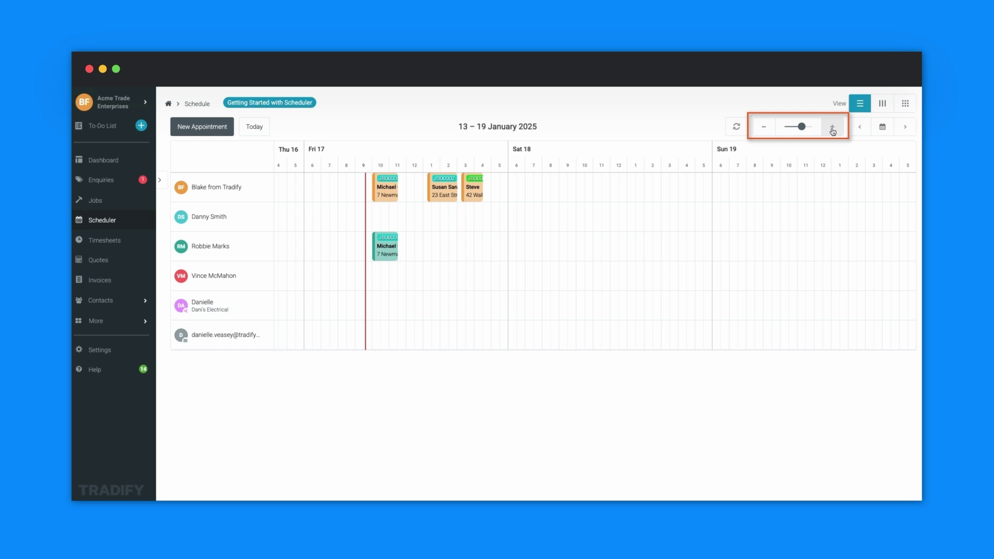
{"action": "left_click", "coordinate": [832, 129]}
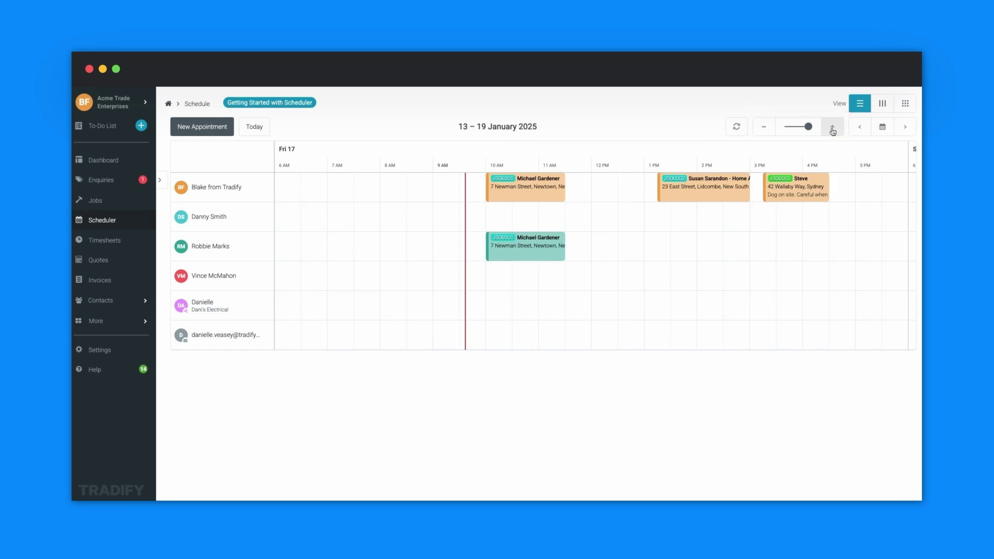
- Return to week columns, check the 20–26 January week, go back to 13–19 January, and view the month grid
{"action": "left_click", "coordinate": [882, 104]}
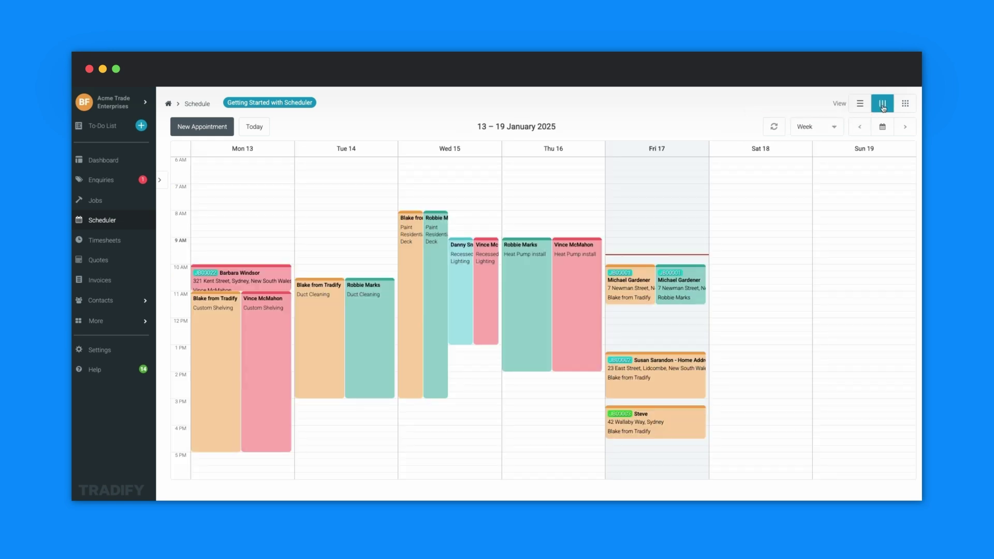
{"action": "left_click", "coordinate": [842, 129]}
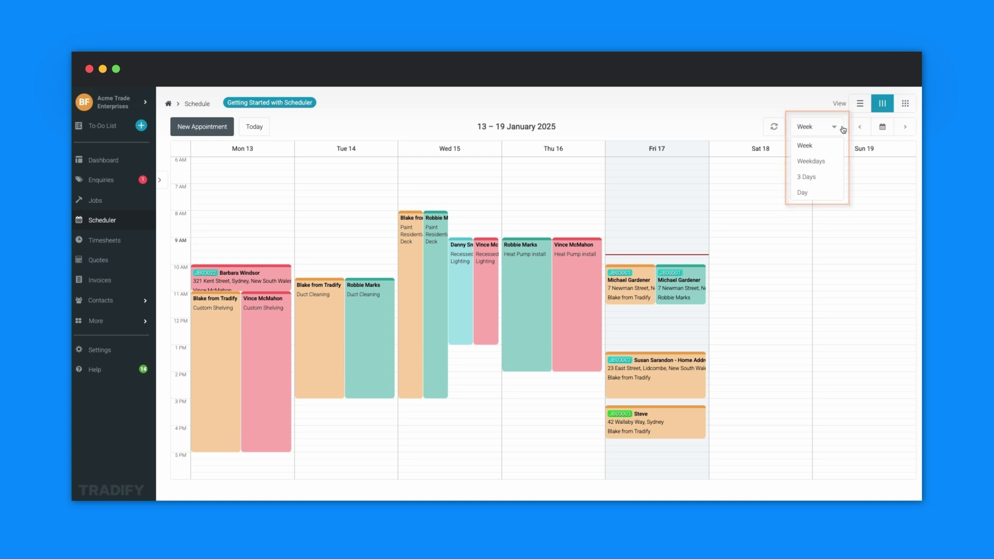
{"action": "left_click", "coordinate": [902, 128]}
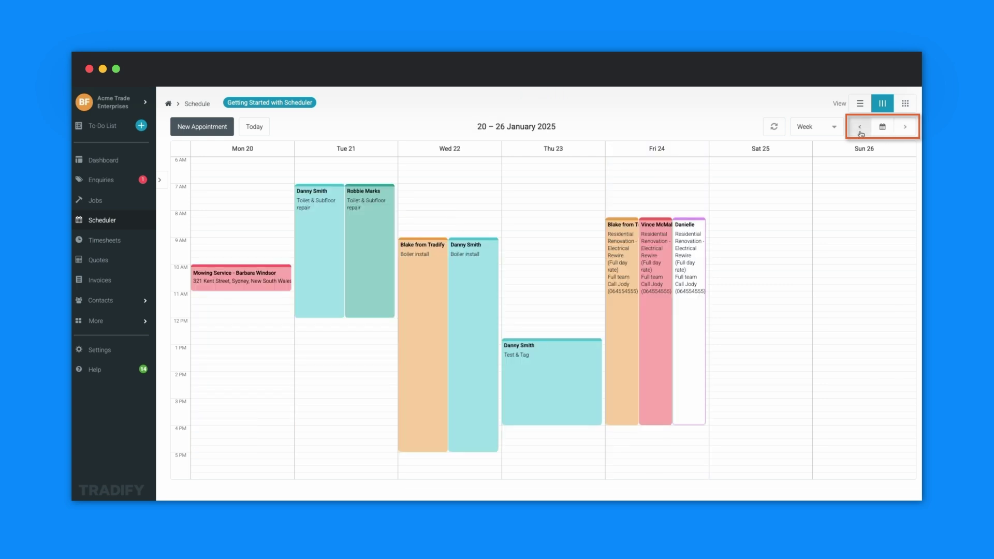
{"action": "left_click", "coordinate": [859, 128]}
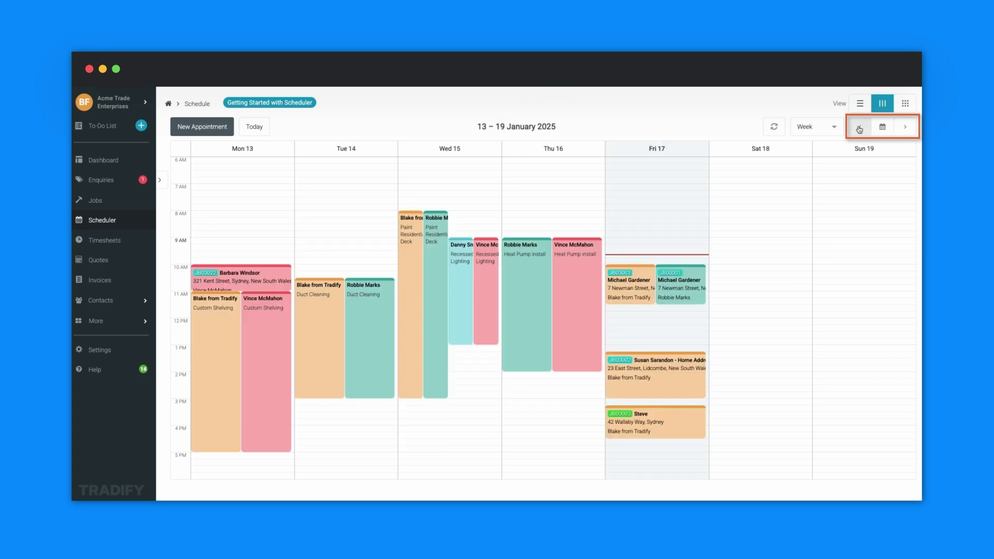
{"action": "left_click", "coordinate": [905, 104]}
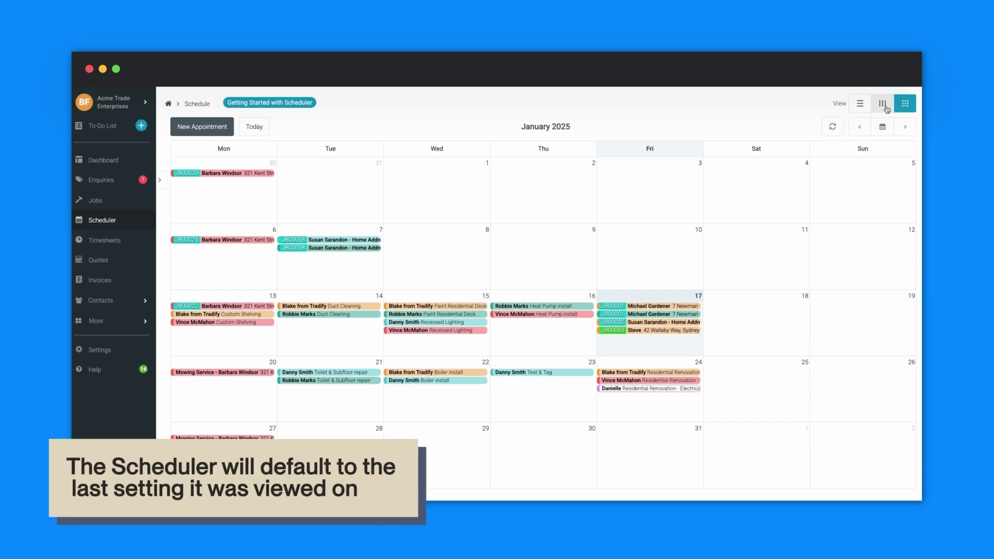
- Return to week view and show the side panel's jobs list
{"action": "left_click", "coordinate": [886, 108]}
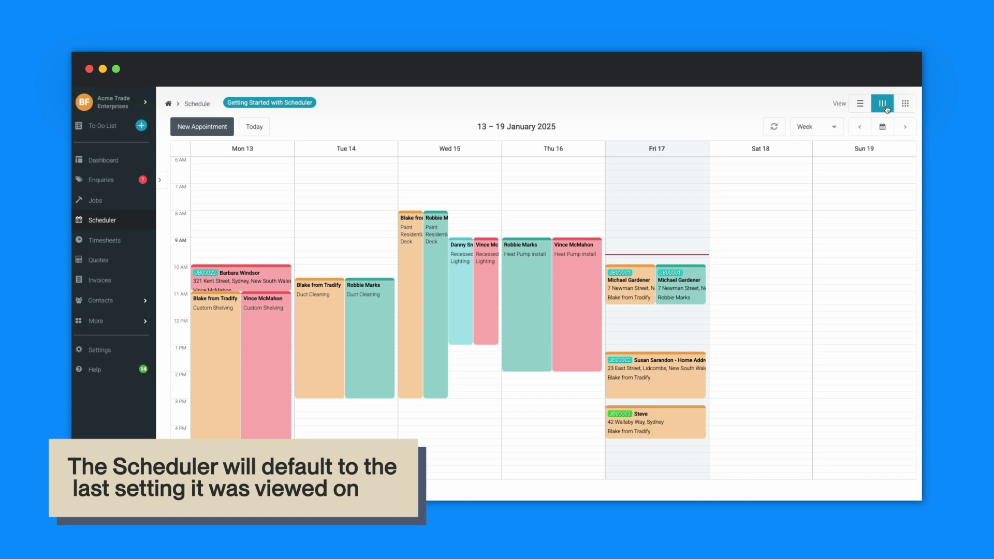
{"action": "left_click", "coordinate": [160, 180]}
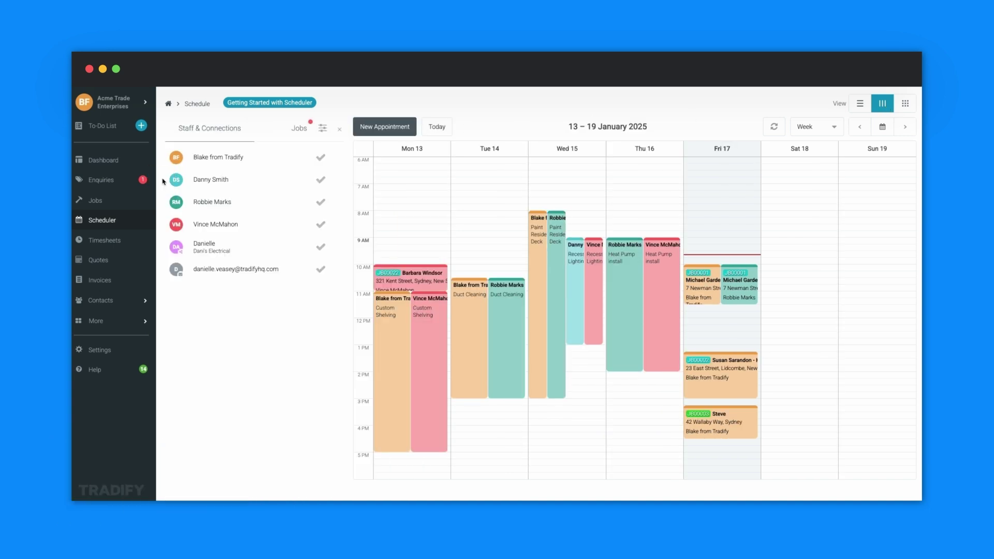
{"action": "left_click", "coordinate": [322, 128]}
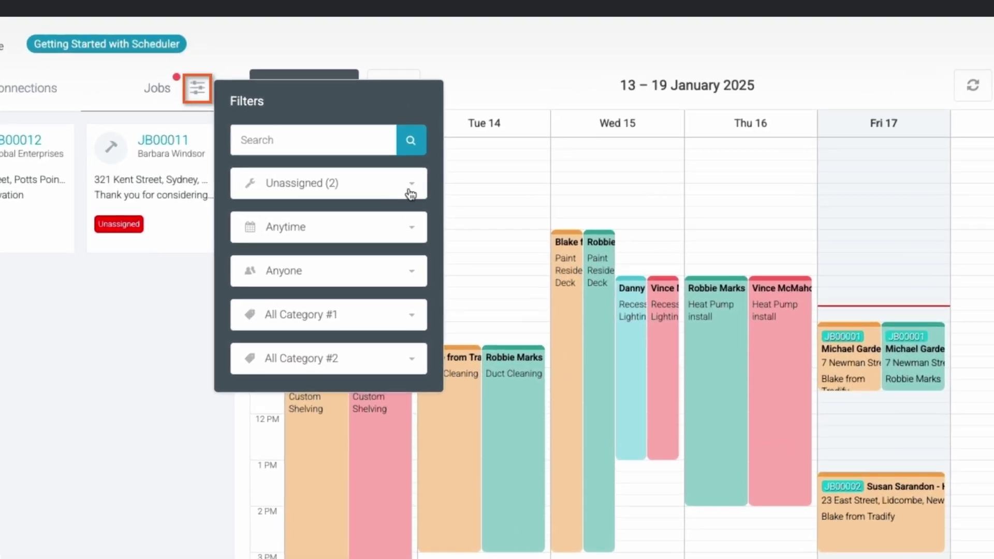
- Review the job status and date range filter options, then close the job filters
{"action": "left_click", "coordinate": [411, 194]}
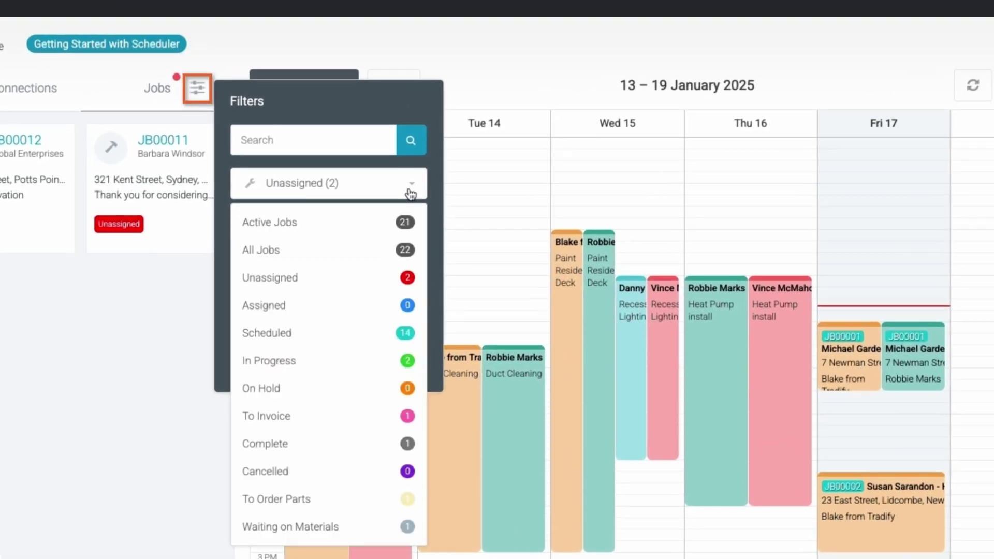
{"action": "left_click", "coordinate": [410, 194]}
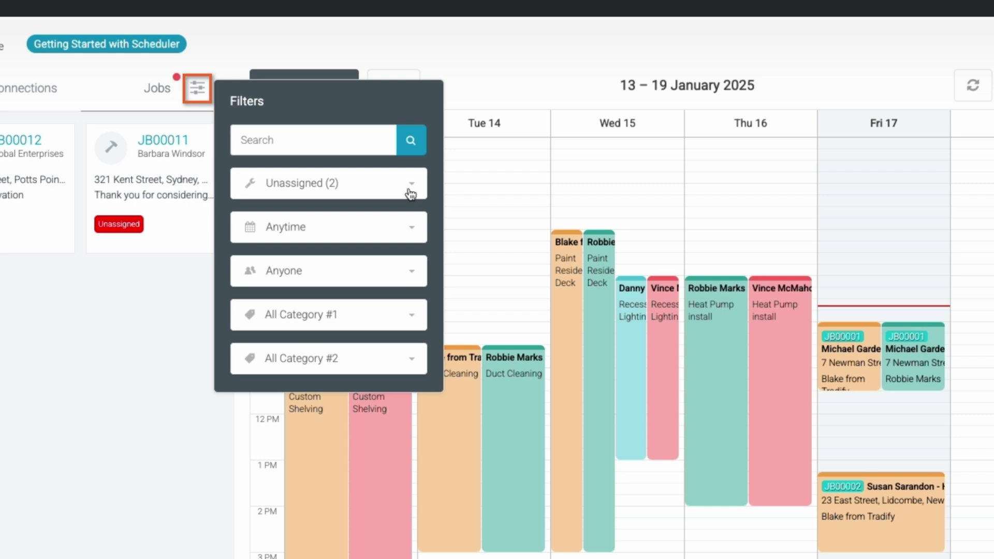
{"action": "left_click", "coordinate": [411, 229]}
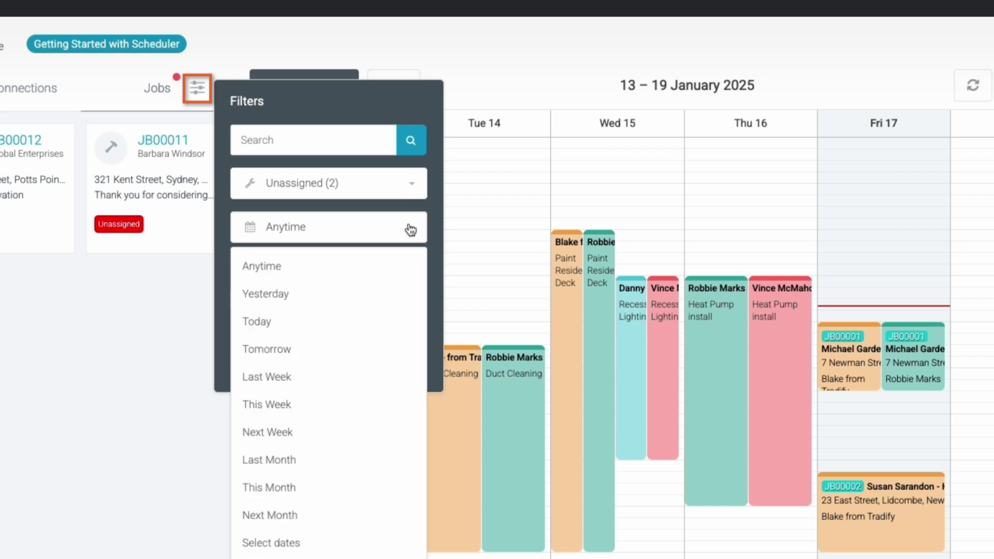
{"action": "left_click", "coordinate": [411, 230]}
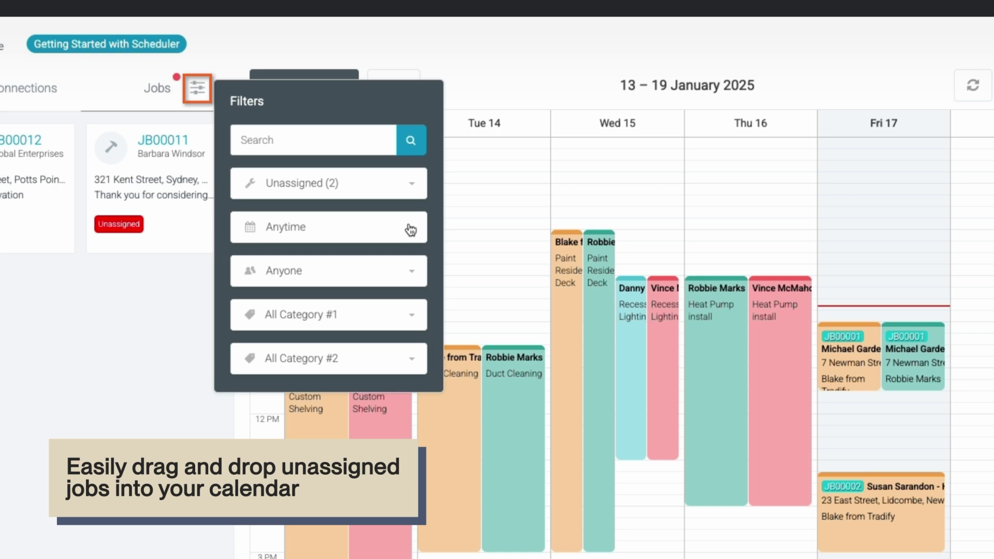
{"action": "left_click", "coordinate": [90, 345]}
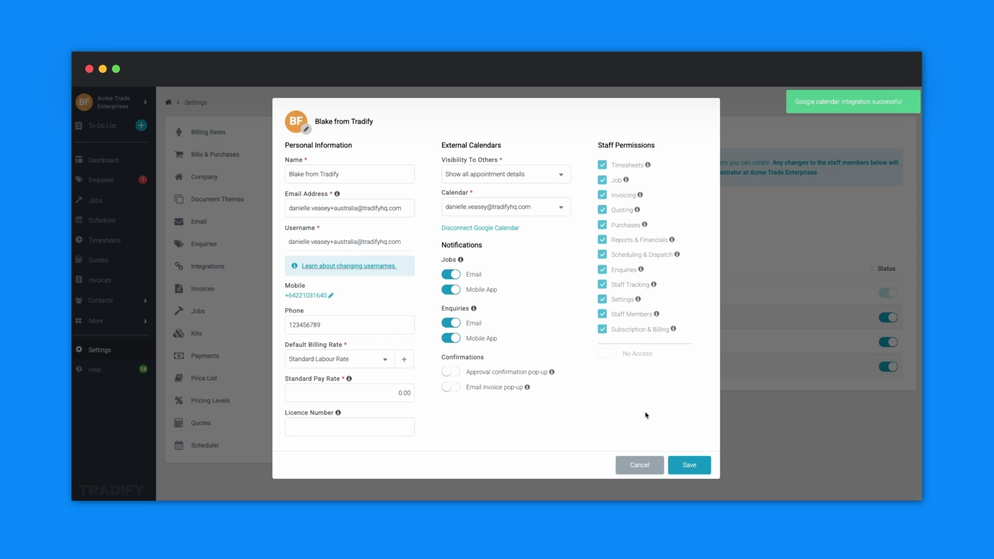
- Save the staff dialog with Google Calendar connected
{"action": "left_click", "coordinate": [695, 466]}
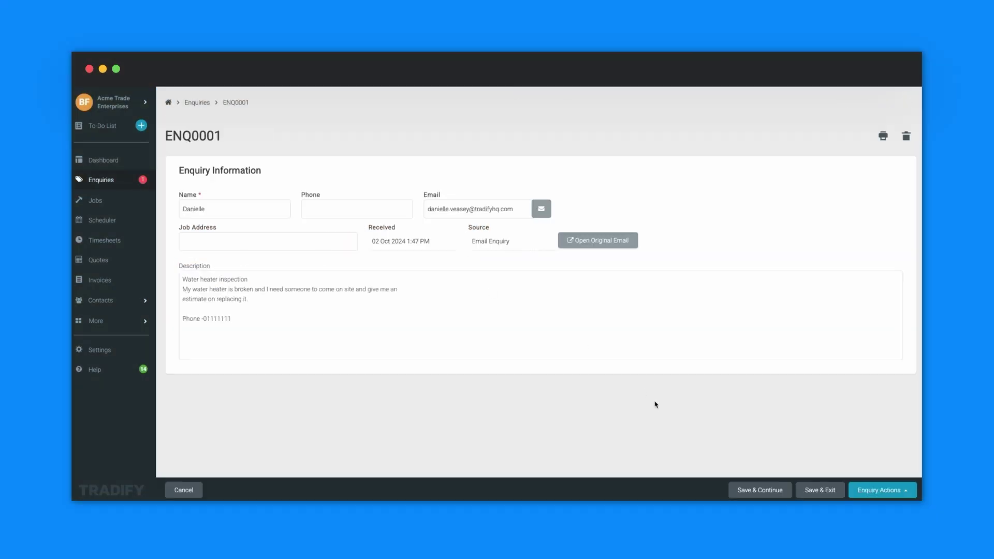
- Start appointments from the water heater enquiry and job JB00015, then show the following week
{"action": "left_click", "coordinate": [905, 491]}
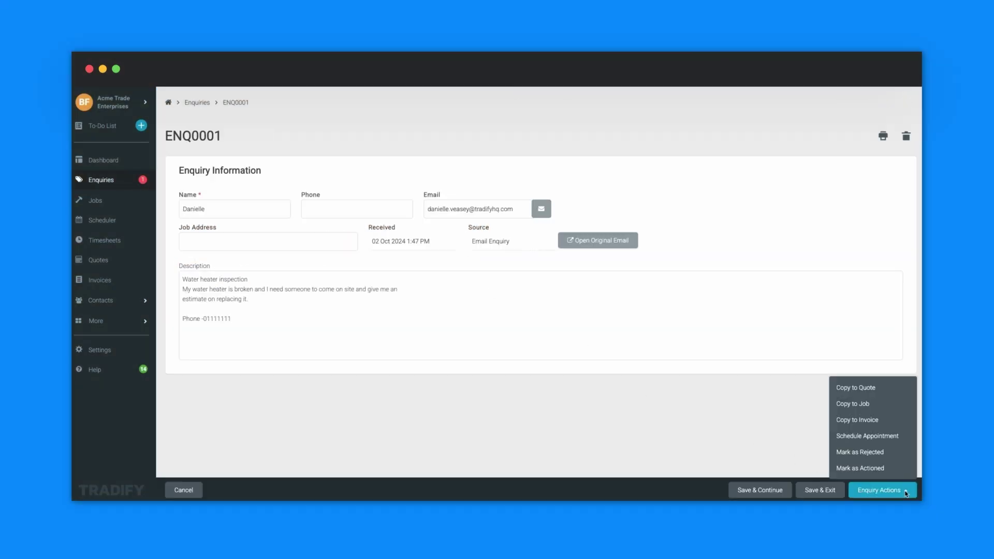
{"action": "left_click", "coordinate": [894, 437]}
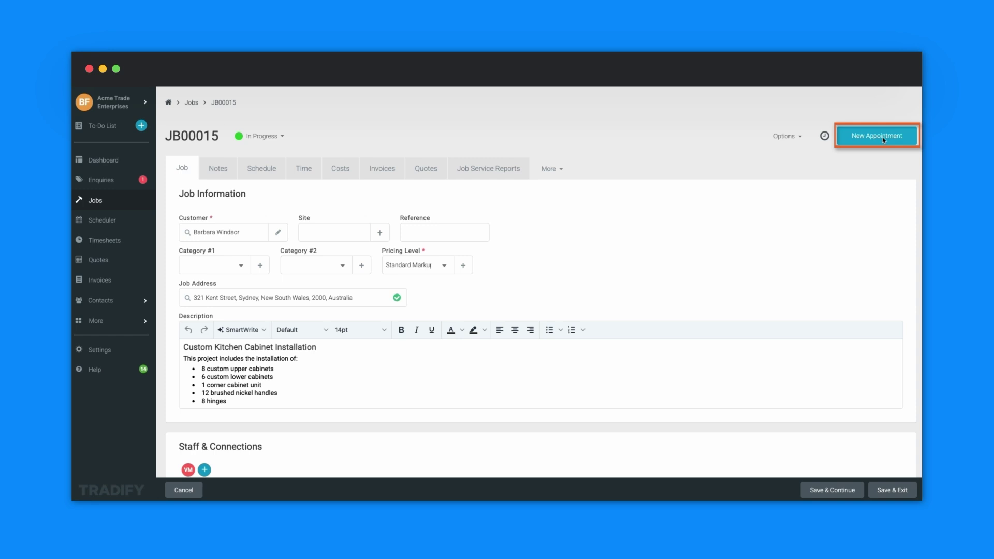
{"action": "left_click", "coordinate": [883, 139]}
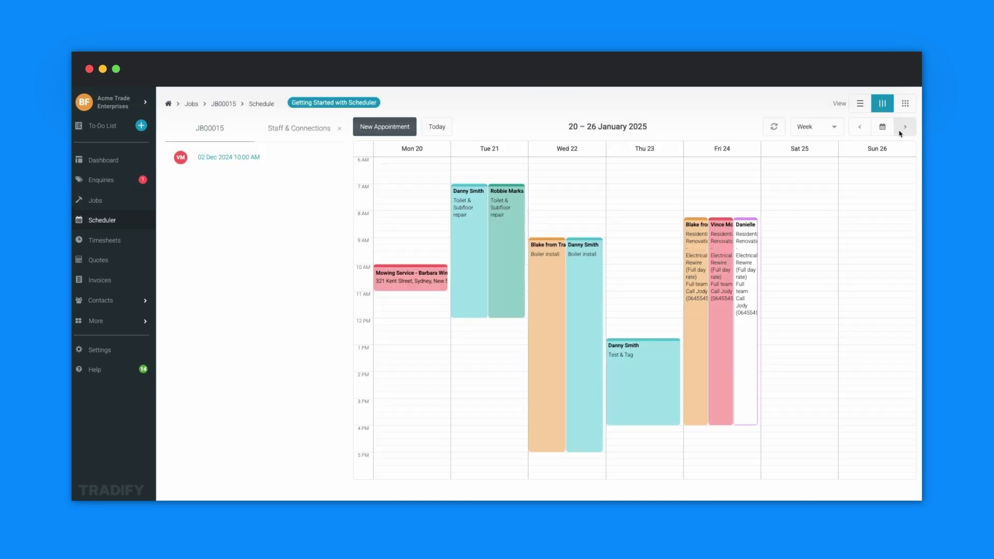
{"action": "left_click", "coordinate": [901, 132]}
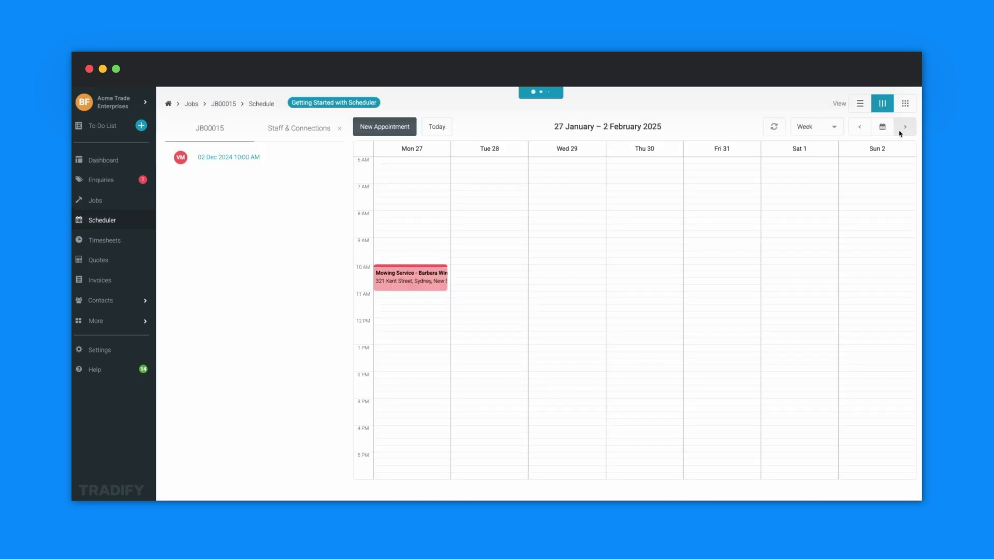
{"action": "left_click", "coordinate": [492, 336]}
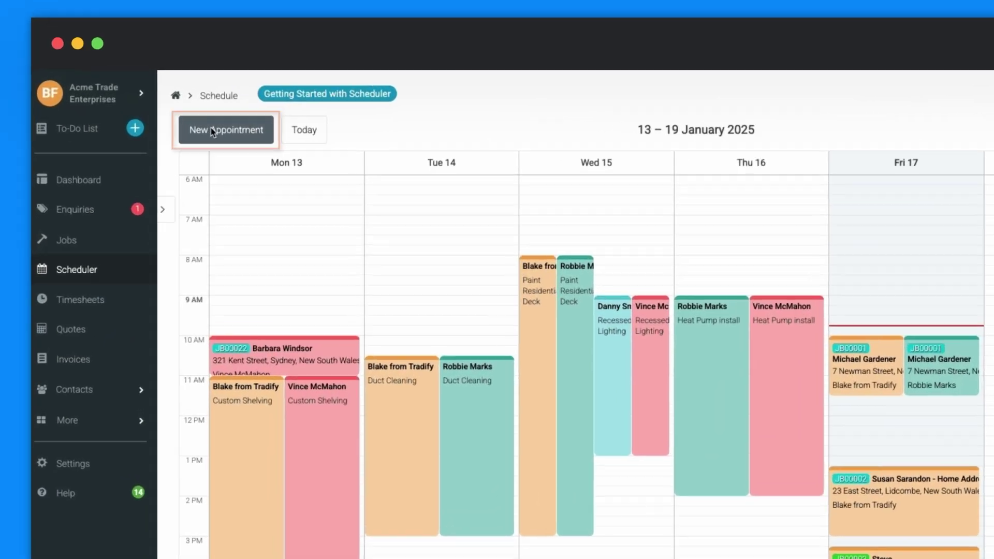
- Start a new appointment on 28 Jan 2025 that finishes at 3:00 PM
{"action": "left_click", "coordinate": [193, 125]}
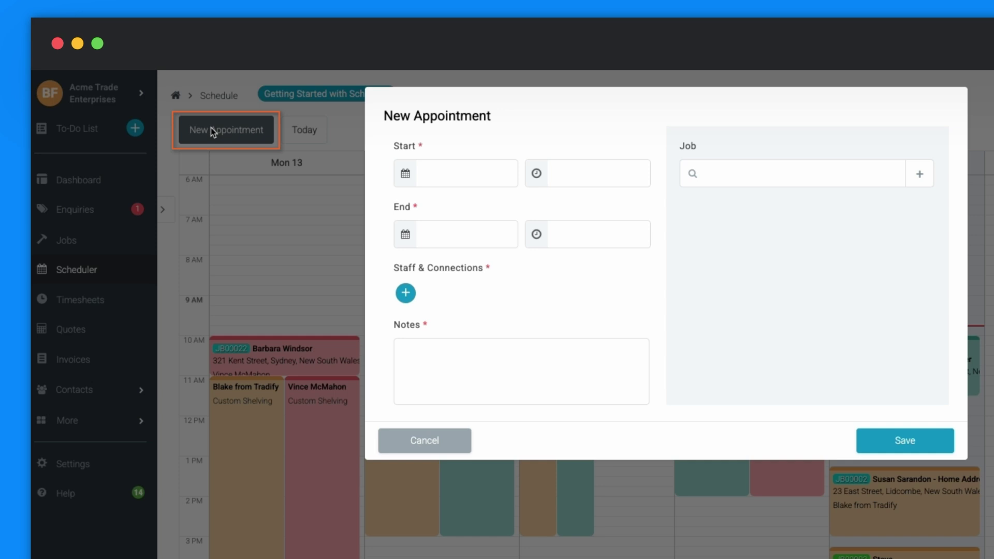
{"action": "left_click", "coordinate": [412, 174]}
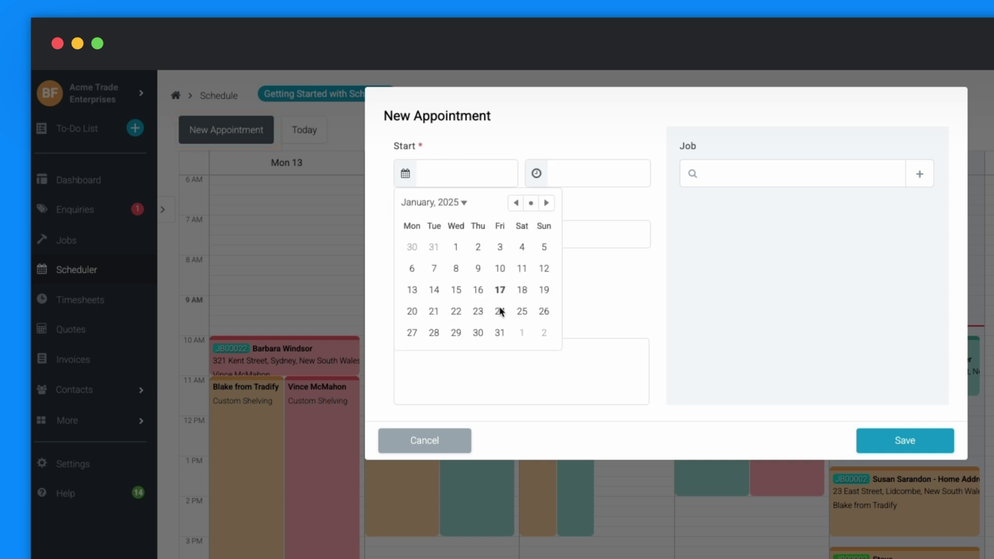
{"action": "left_click", "coordinate": [433, 333]}
{"action": "left_click", "coordinate": [650, 266]}
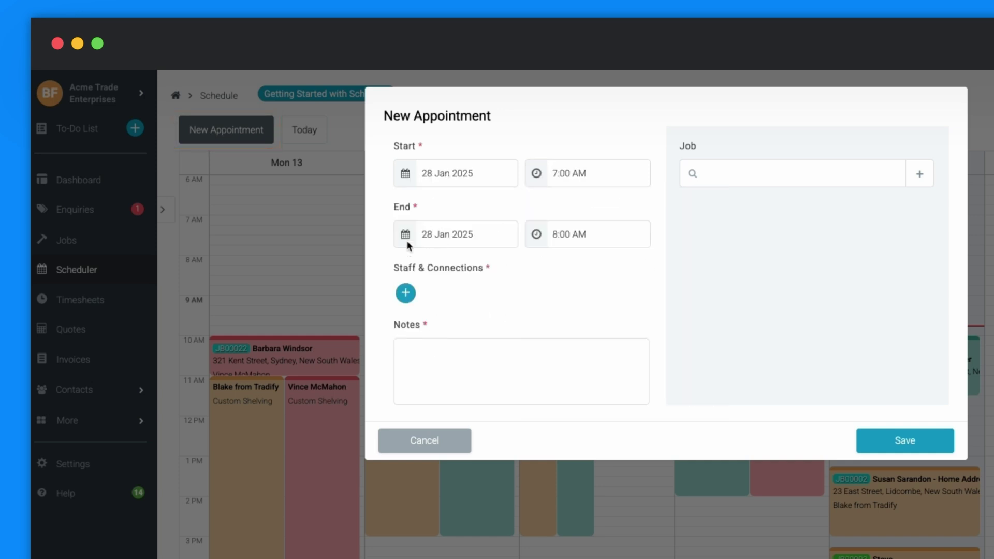
{"action": "left_click", "coordinate": [536, 234]}
{"action": "left_click", "coordinate": [614, 403]}
- Assign two staff members and link the appointment to job JB00015
{"action": "left_click", "coordinate": [405, 292]}
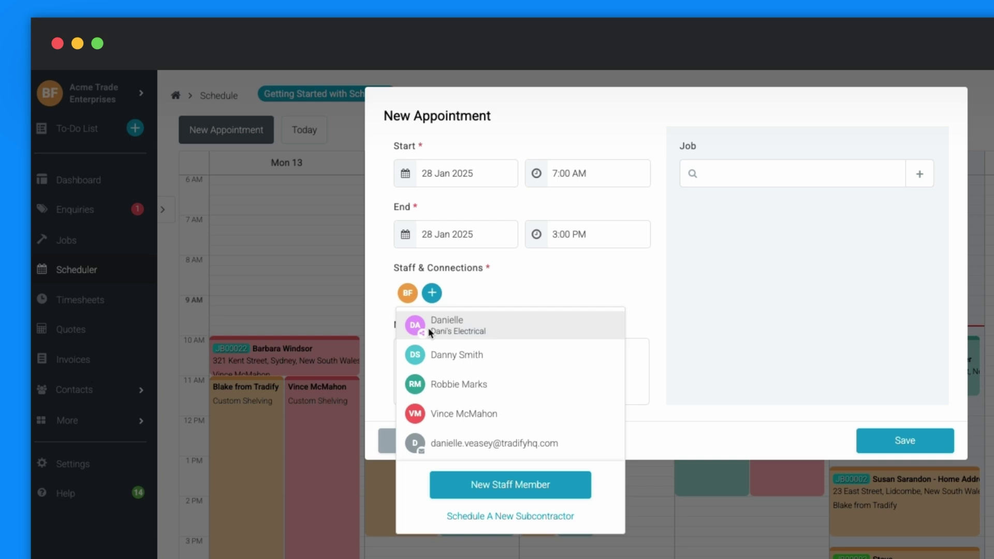
{"action": "left_click", "coordinate": [440, 384]}
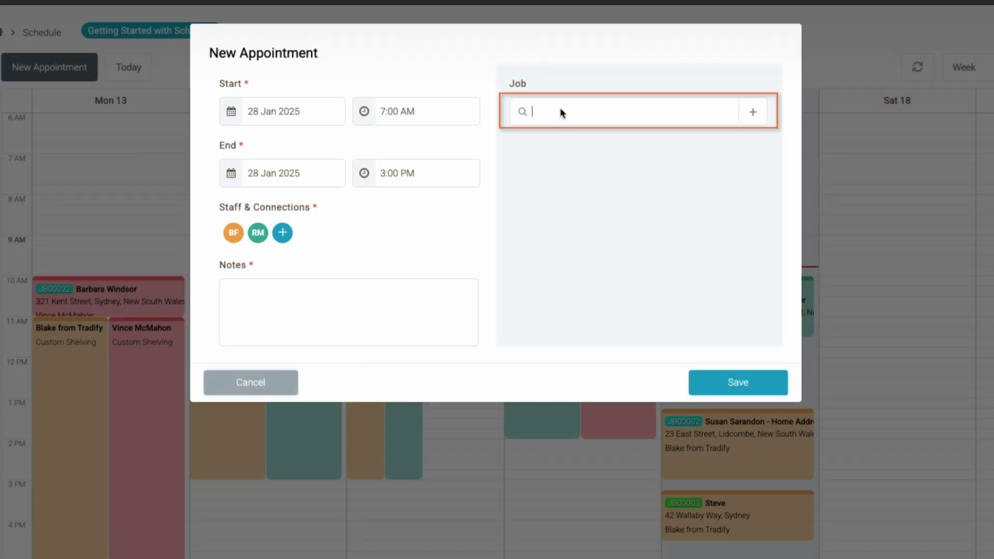
{"action": "type", "text": "bar"}
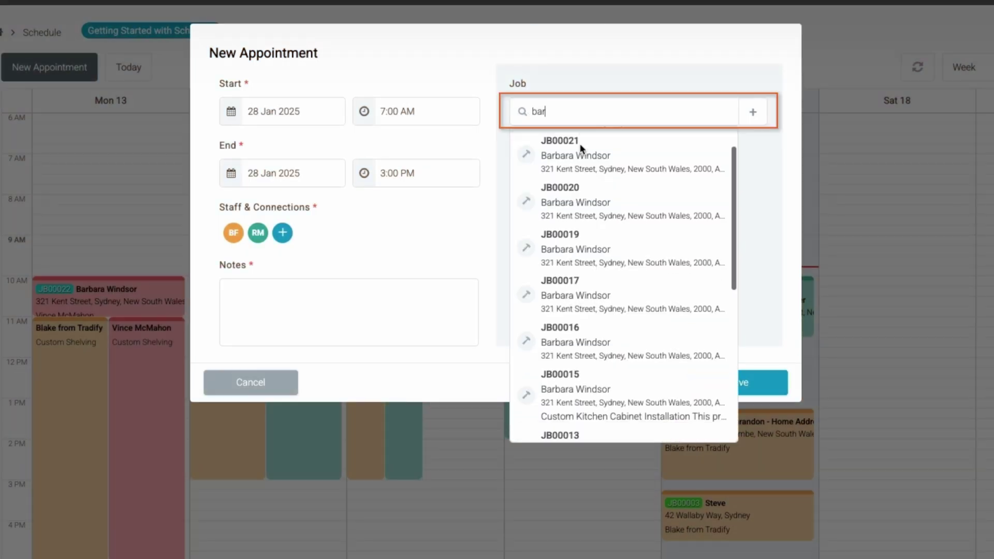
{"action": "left_click", "coordinate": [574, 393]}
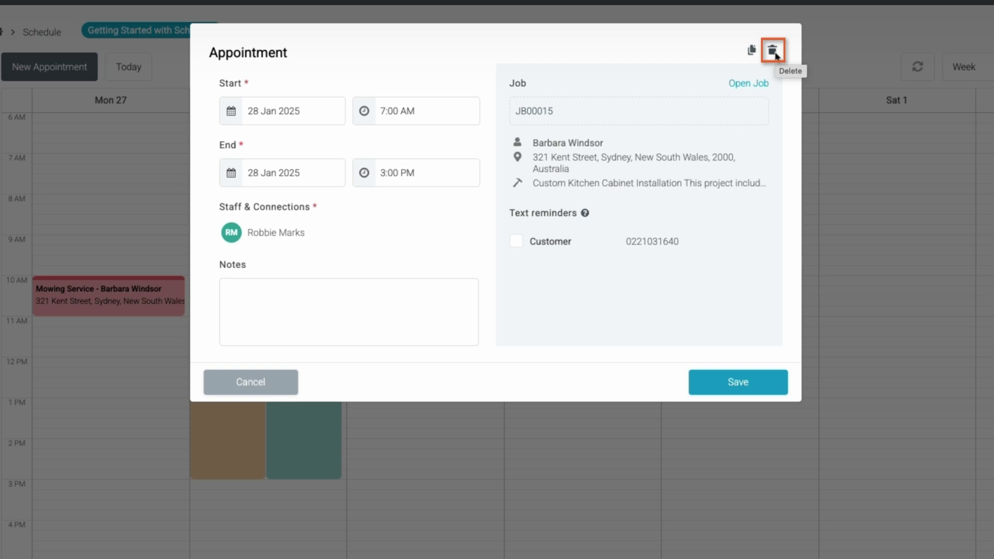
- Delete the teal 28 Jan appointment and copy the orange one to 29 Jan
{"action": "left_click", "coordinate": [773, 52]}
{"action": "left_click", "coordinate": [647, 113]}
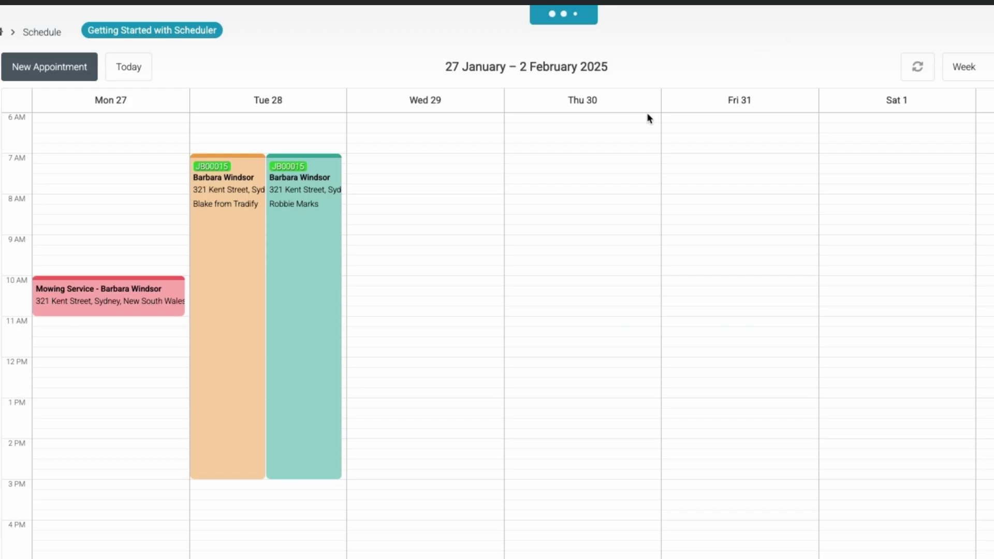
{"action": "mouse_move", "coordinate": [227, 311]}
{"action": "left_click", "coordinate": [322, 262]}
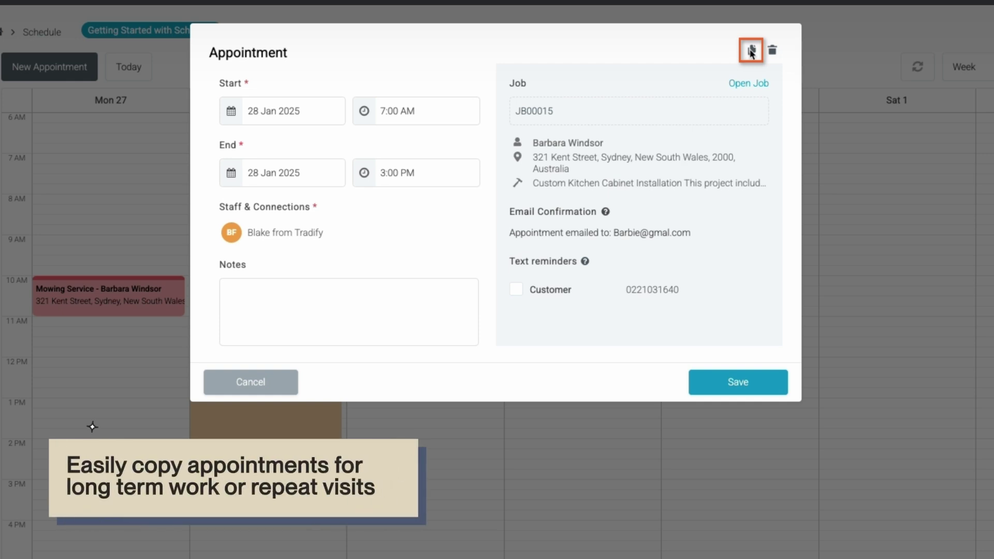
{"action": "left_click", "coordinate": [751, 52]}
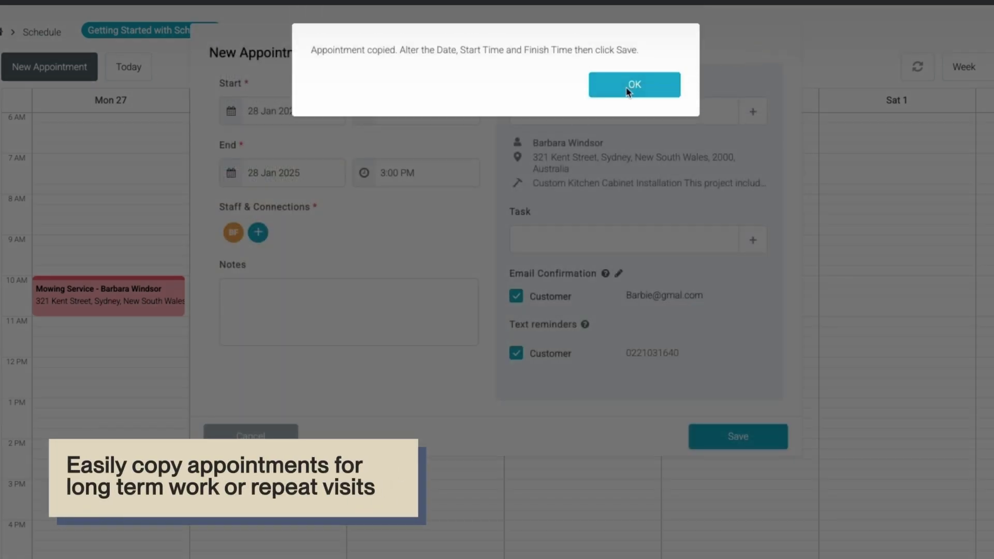
{"action": "left_click", "coordinate": [629, 92]}
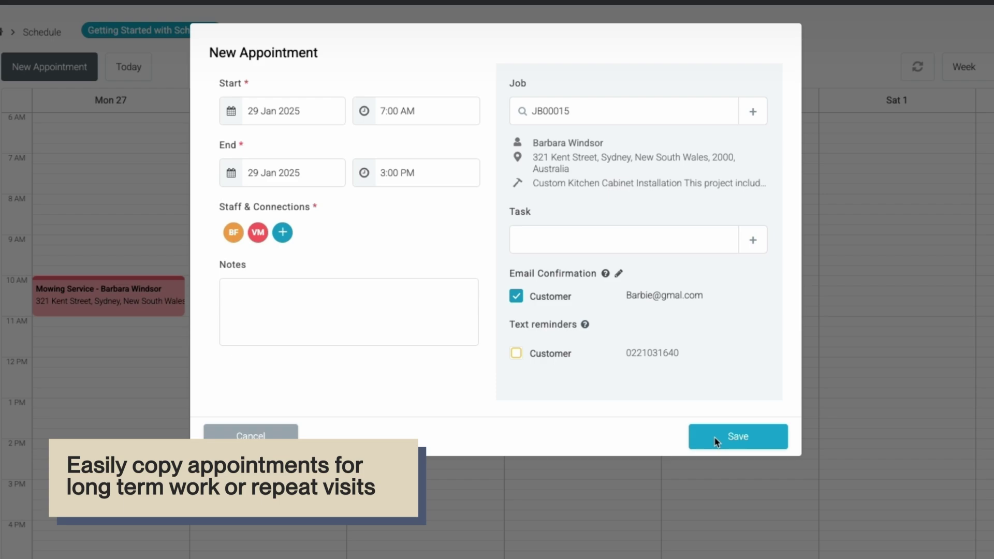
{"action": "left_click", "coordinate": [714, 437]}
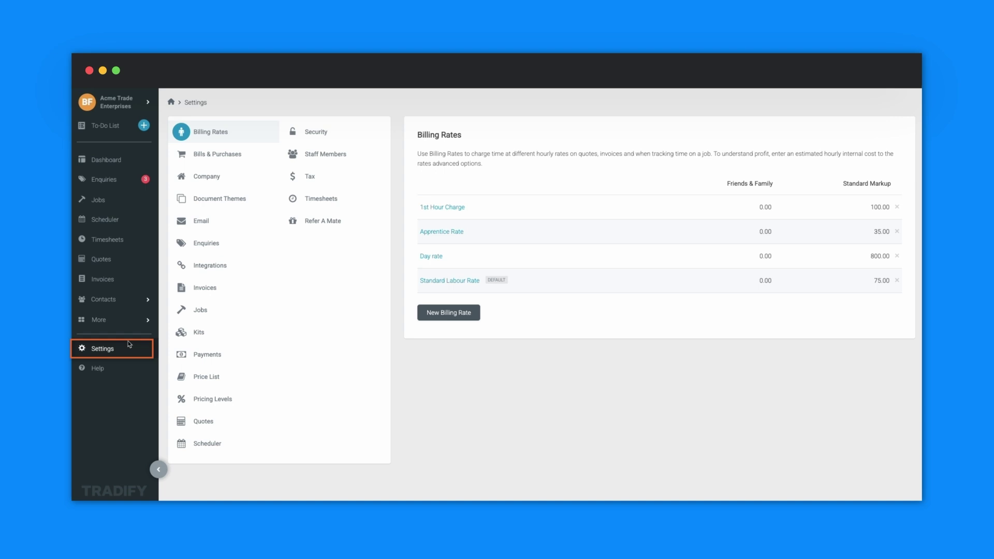
- Change the Scheduler settings' Working Day Start from 6:30 AM to 7:00 AM
{"action": "left_click", "coordinate": [196, 444]}
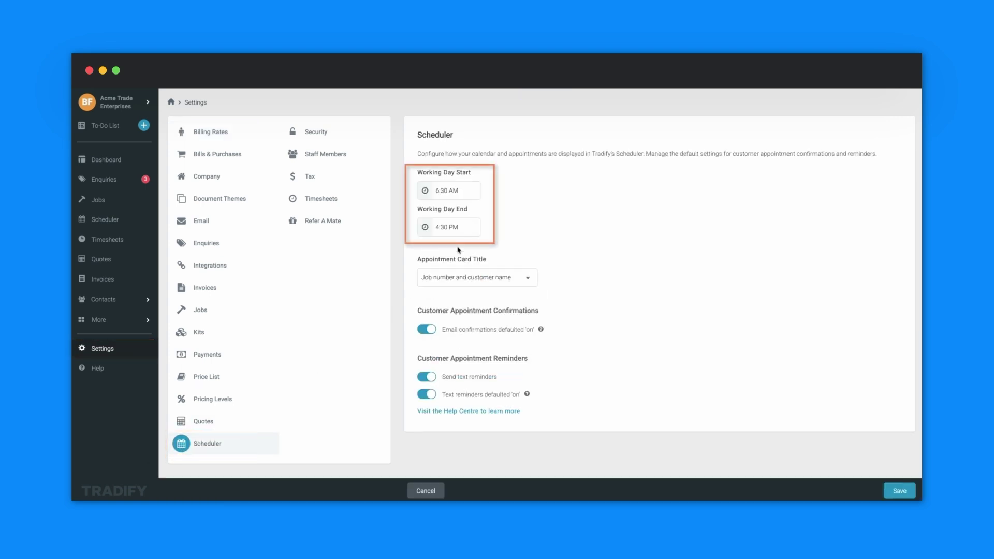
{"action": "left_click", "coordinate": [427, 192]}
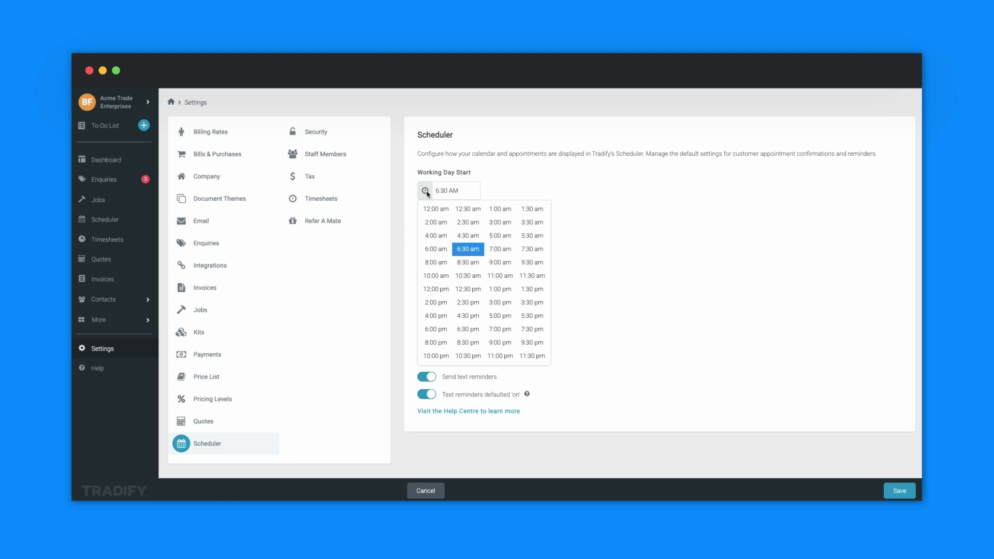
{"action": "left_click", "coordinate": [497, 249]}
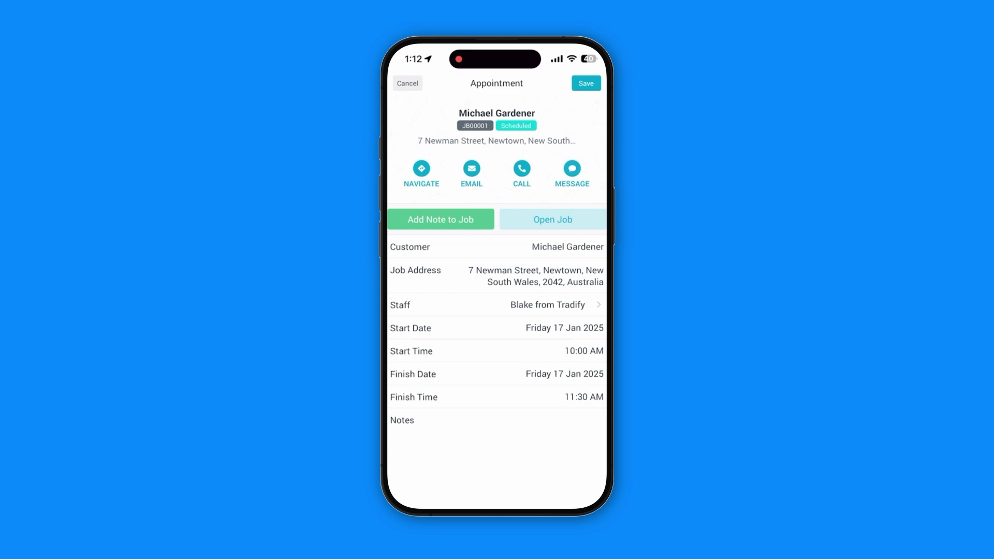
- Send the customer the "I'm on my way" text, then get directions to JB00001's address
{"action": "left_click", "coordinate": [572, 167]}
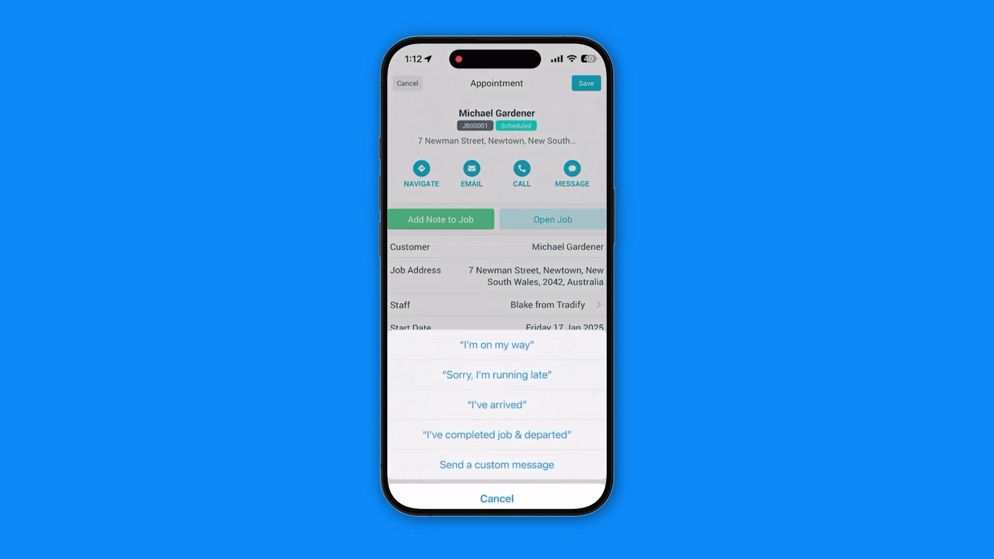
{"action": "left_click", "coordinate": [496, 344]}
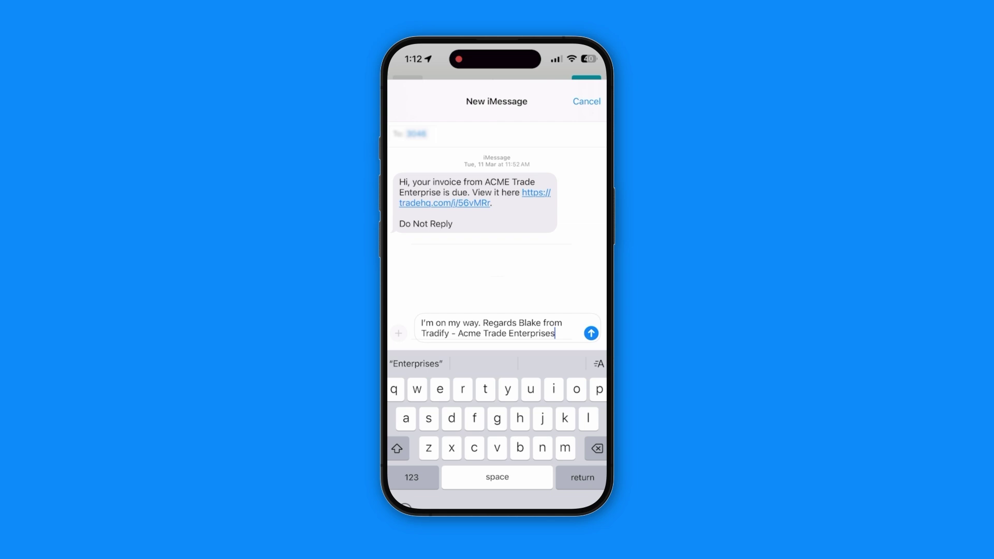
{"action": "left_click", "coordinate": [591, 332]}
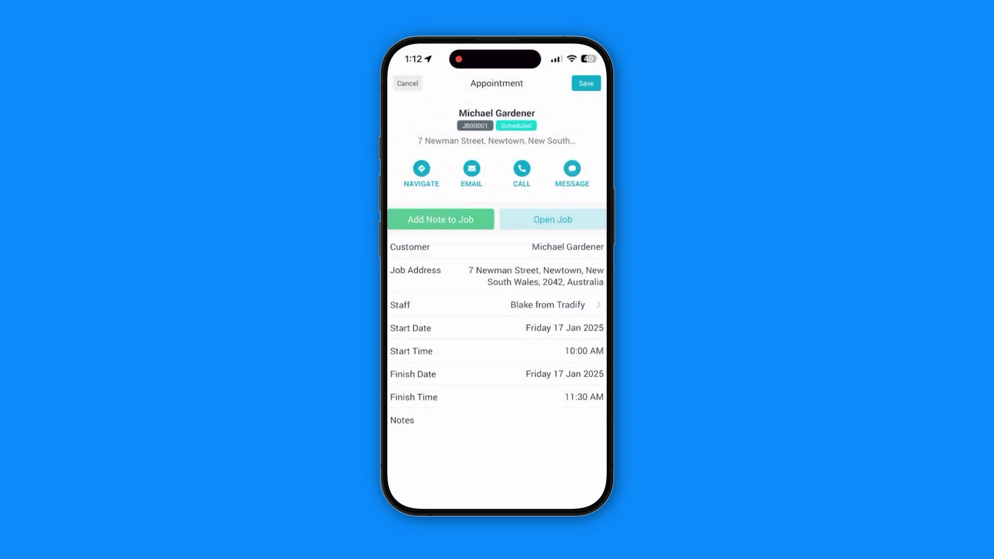
{"action": "left_click", "coordinate": [421, 168]}
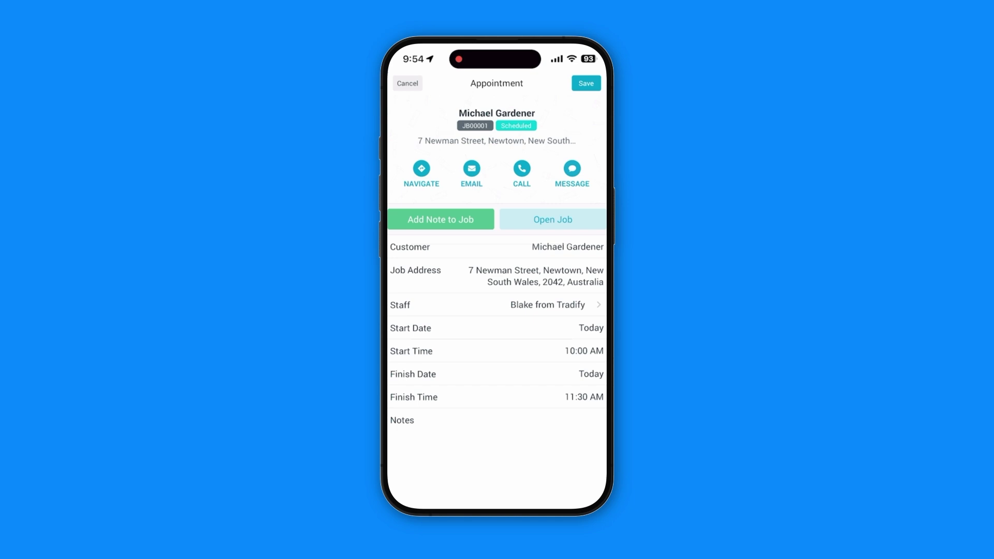